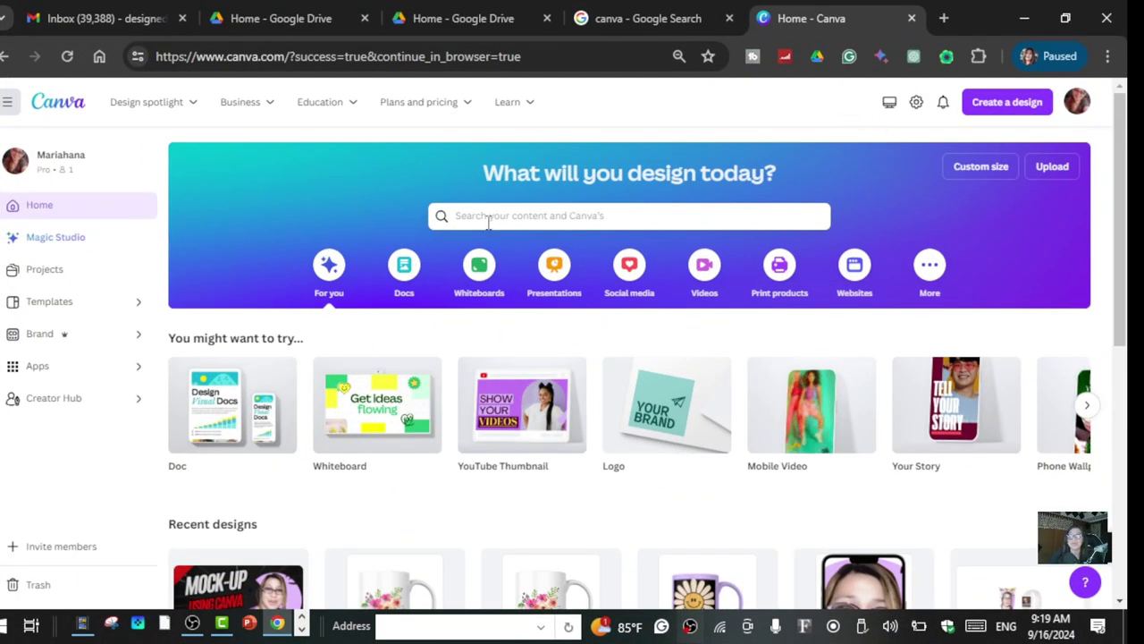
Search Canva's home page for 'youtube hunbnails' designs and templates.
{"action": "left_click", "coordinate": [488, 219]}
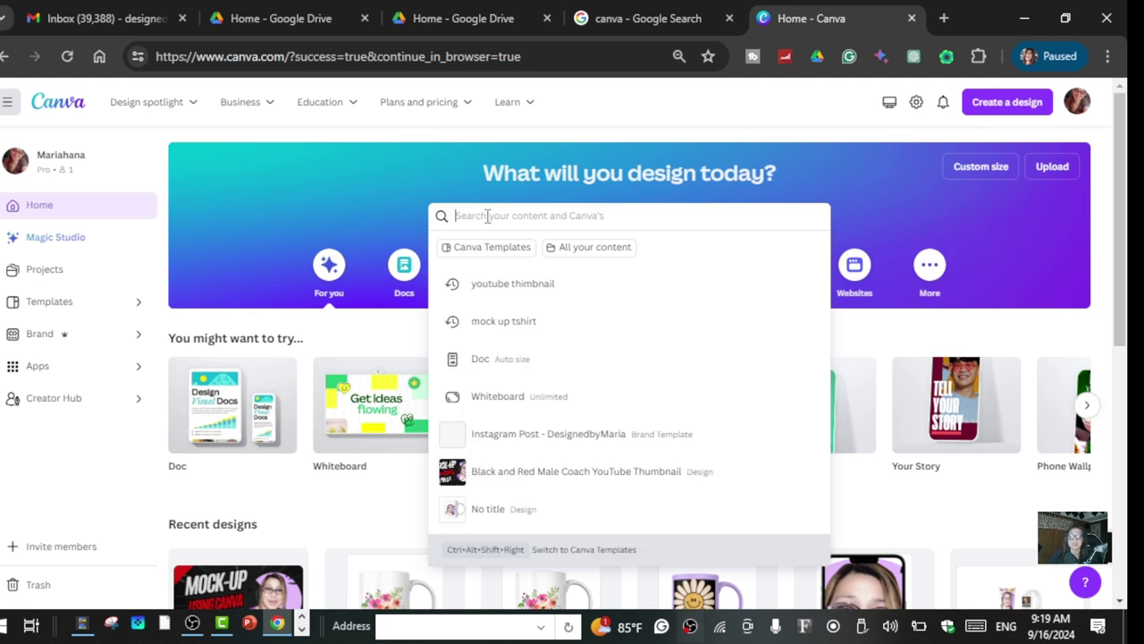
{"action": "type", "text": "youtube hunbnails"}
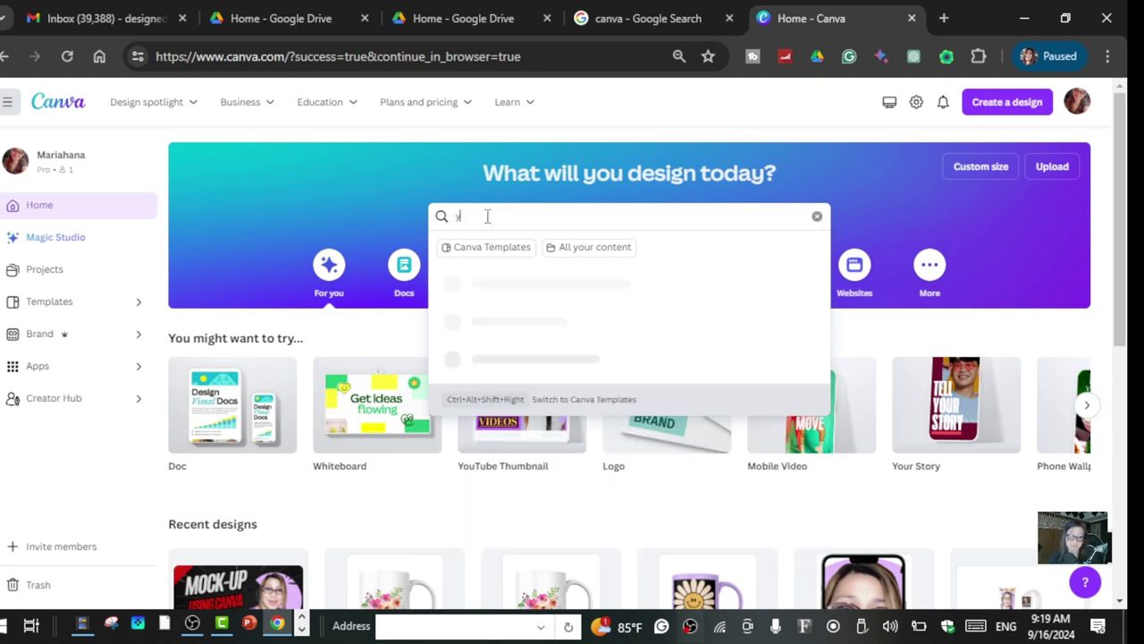
{"action": "key", "text": "Return"}
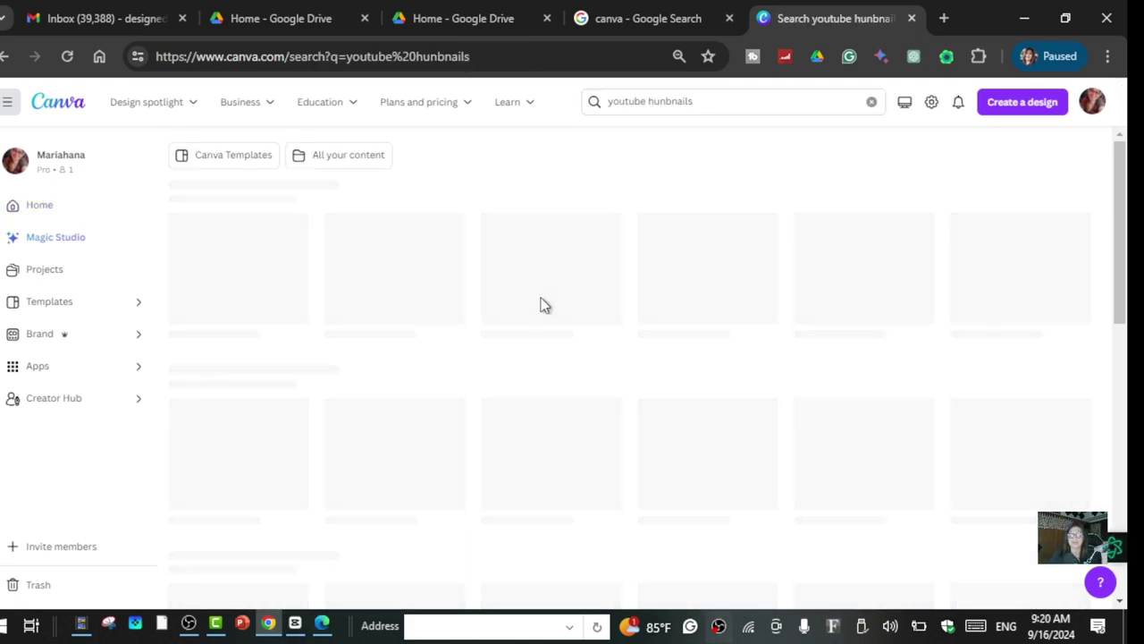
Scroll the results to preview the Blue Purple Bold Playful Gamer YouTube Thumbnail template (1280 × 720 px).
{"action": "scroll", "coordinate": [590, 356], "scroll_direction": "down", "scroll_amount": 2}
{"action": "scroll", "coordinate": [590, 356], "scroll_direction": "down", "scroll_amount": 3}
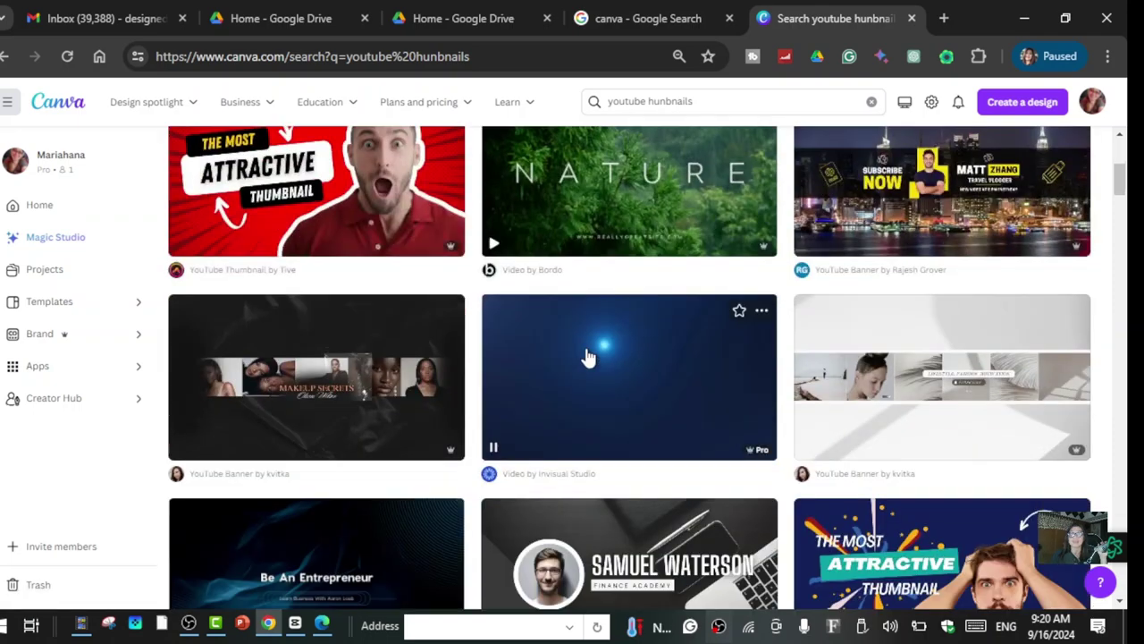
{"action": "scroll", "coordinate": [588, 359], "scroll_direction": "down", "scroll_amount": 5}
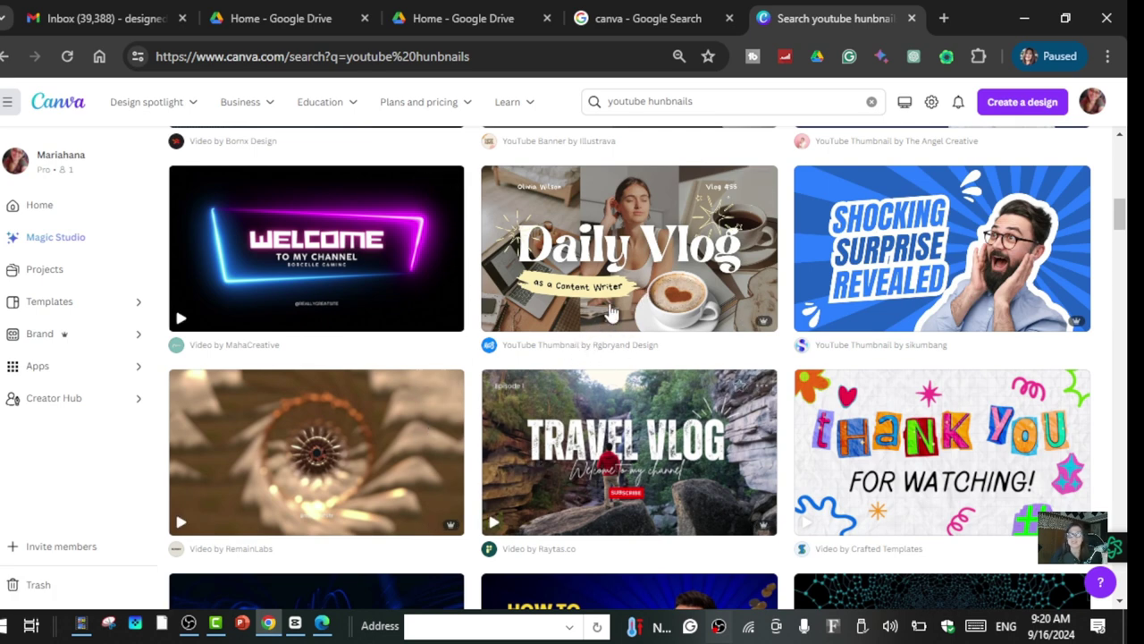
{"action": "scroll", "coordinate": [614, 314], "scroll_direction": "down", "scroll_amount": 4}
{"action": "scroll", "coordinate": [679, 379], "scroll_direction": "down", "scroll_amount": 5}
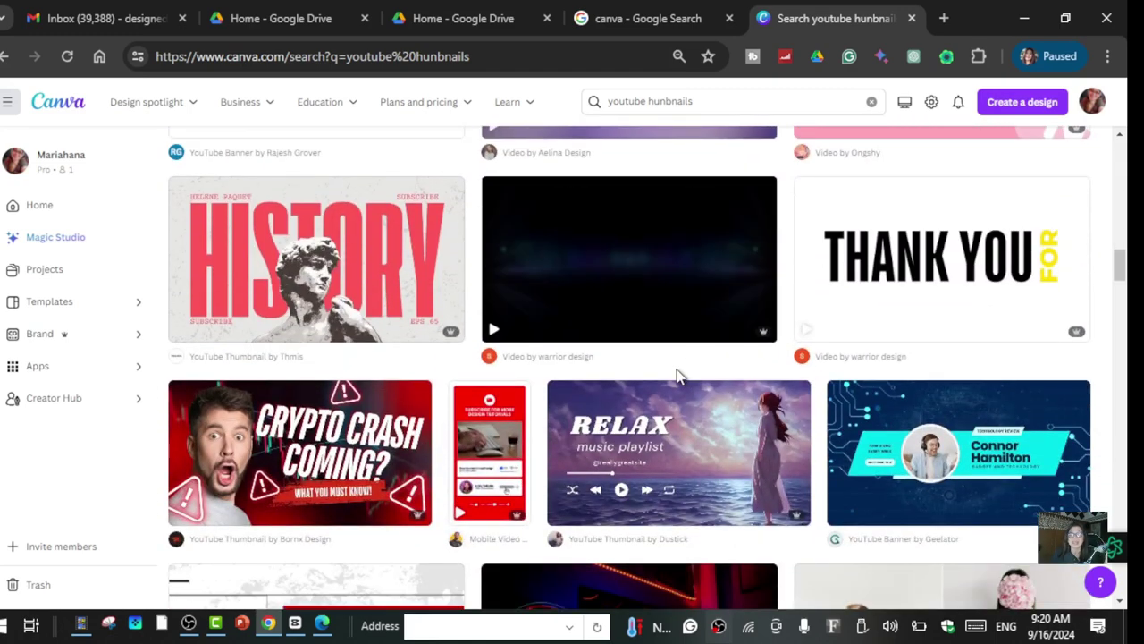
{"action": "scroll", "coordinate": [677, 377], "scroll_direction": "down", "scroll_amount": 3}
{"action": "scroll", "coordinate": [679, 379], "scroll_direction": "down", "scroll_amount": 3}
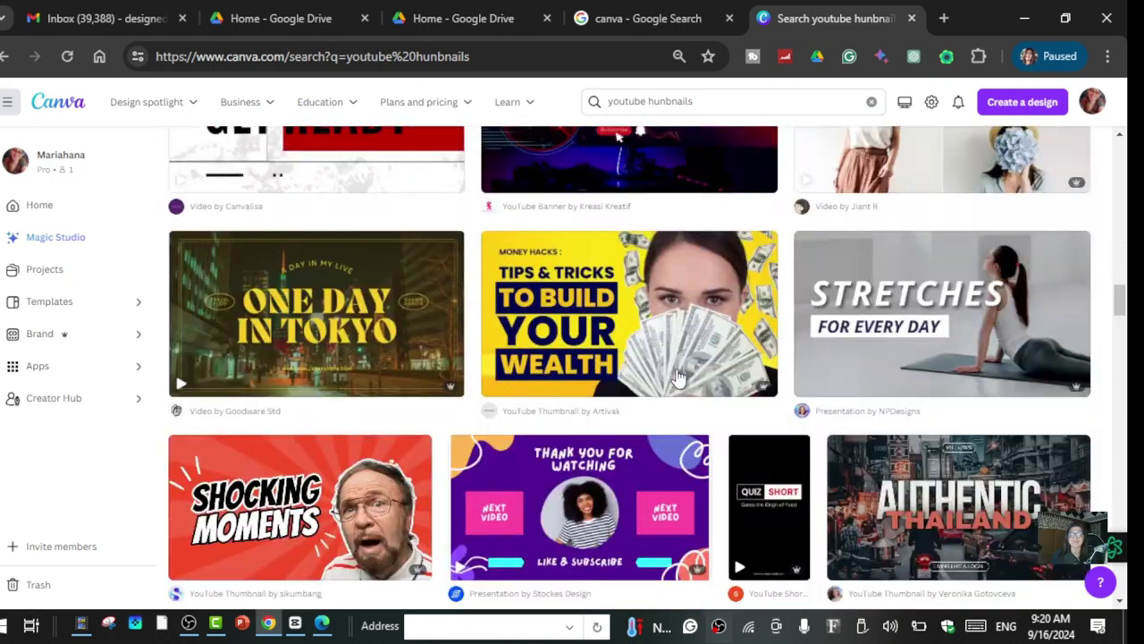
{"action": "scroll", "coordinate": [679, 379], "scroll_direction": "down", "scroll_amount": 2}
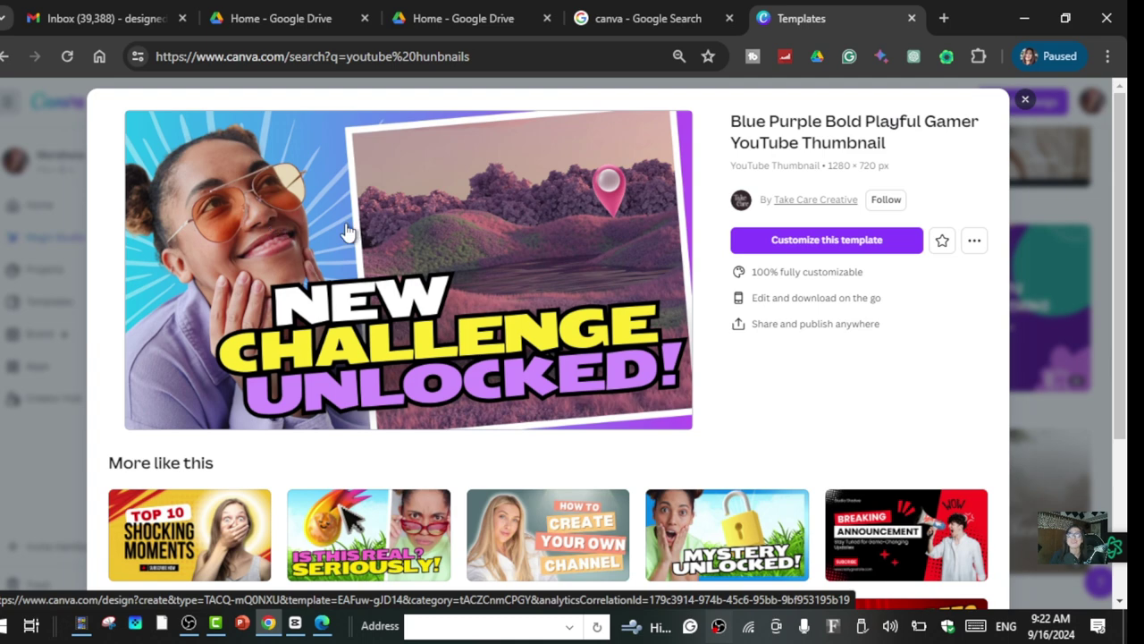
Customize the Blue Purple Bold Playful Gamer template as a new editable design.
{"action": "left_click", "coordinate": [775, 247]}
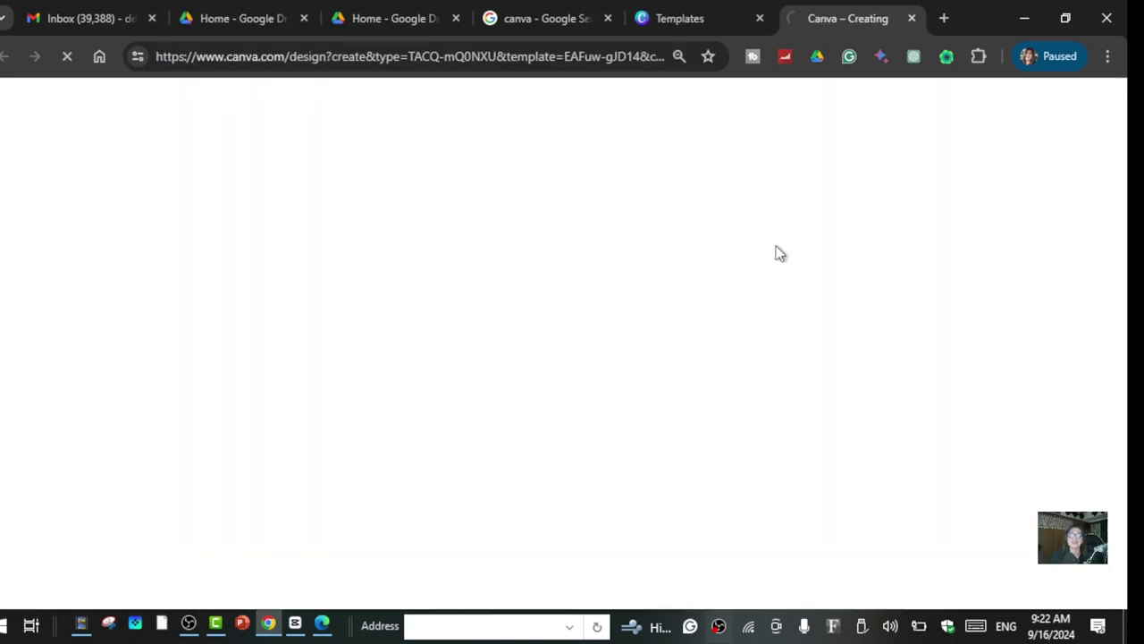
{"action": "scroll", "coordinate": [140, 465], "scroll_direction": "down", "scroll_amount": 5}
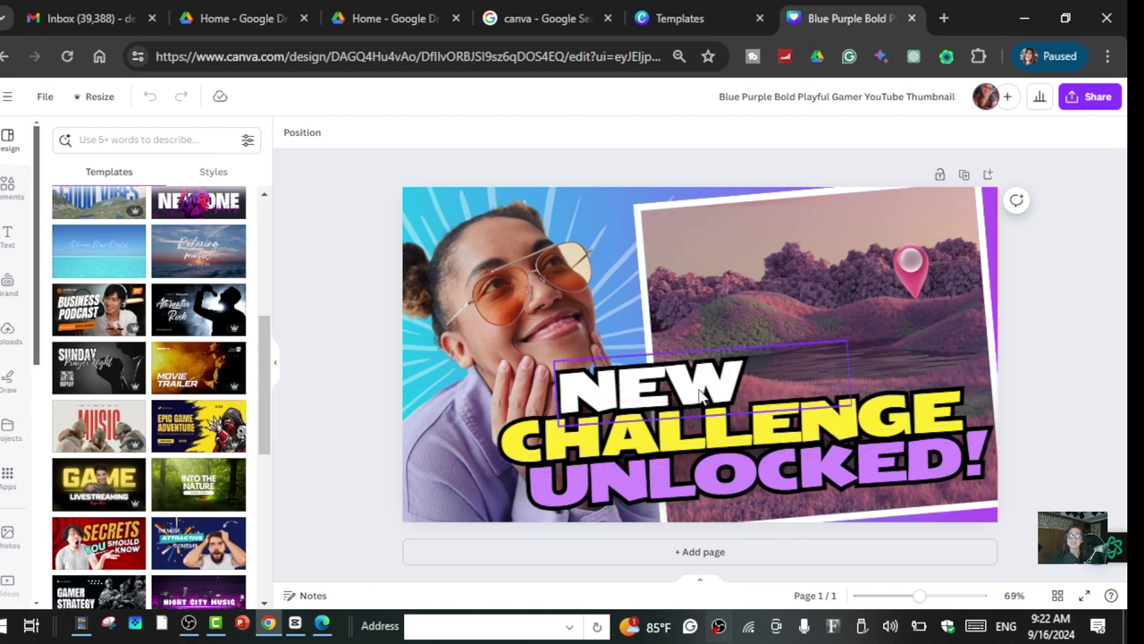
Replace the title word NEW with CREATE.
{"action": "left_click", "coordinate": [746, 388]}
{"action": "double_click", "coordinate": [745, 385]}
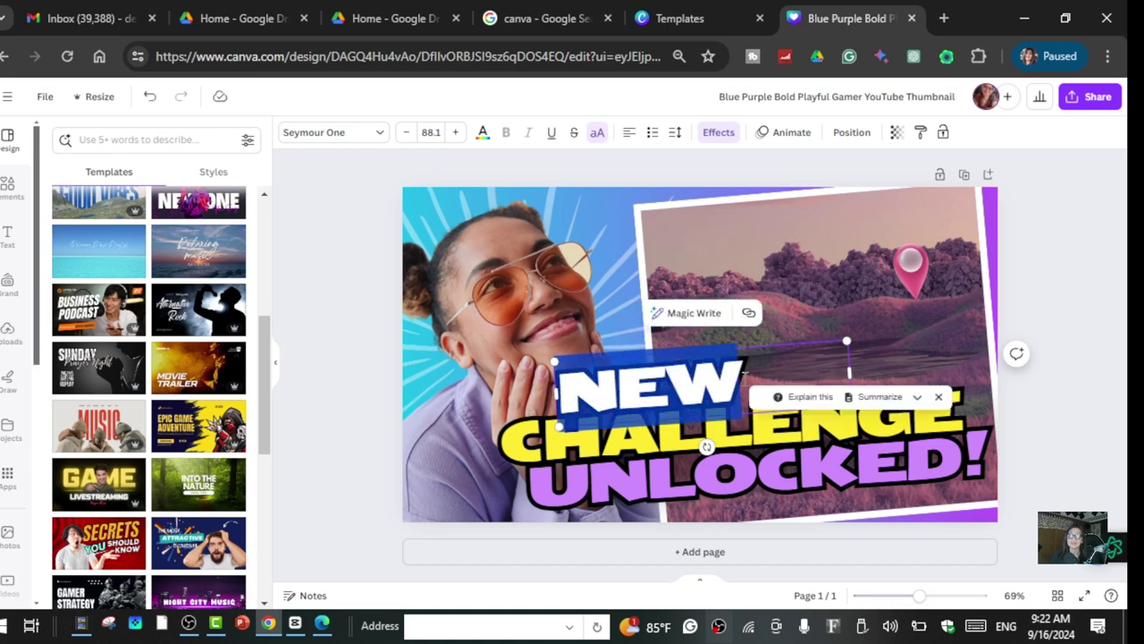
{"action": "key", "text": "BackSpace"}
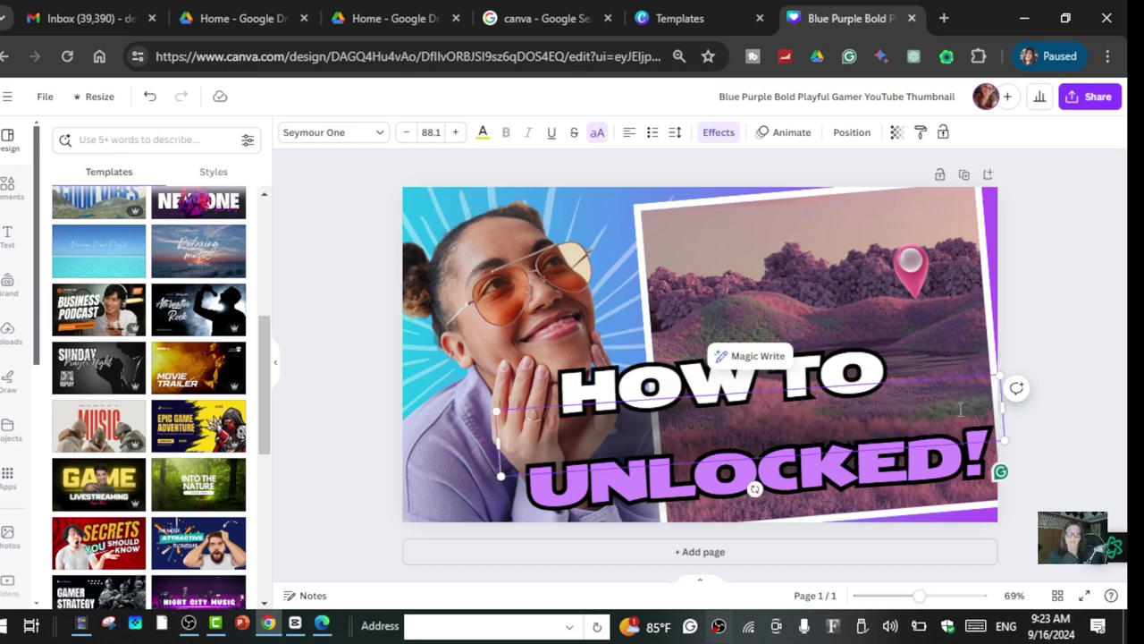
{"action": "type", "text": "CREATE"}
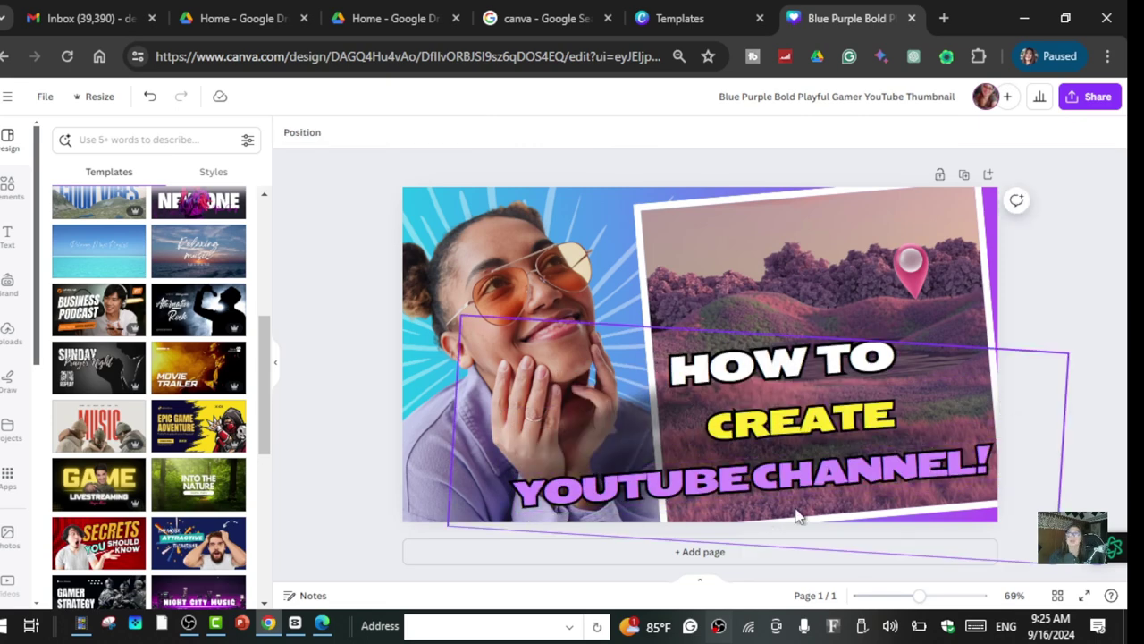
Set the HOW TO title text in the More Sugar font instead of Seymour One.
{"action": "left_click", "coordinate": [767, 338]}
{"action": "left_click", "coordinate": [766, 364]}
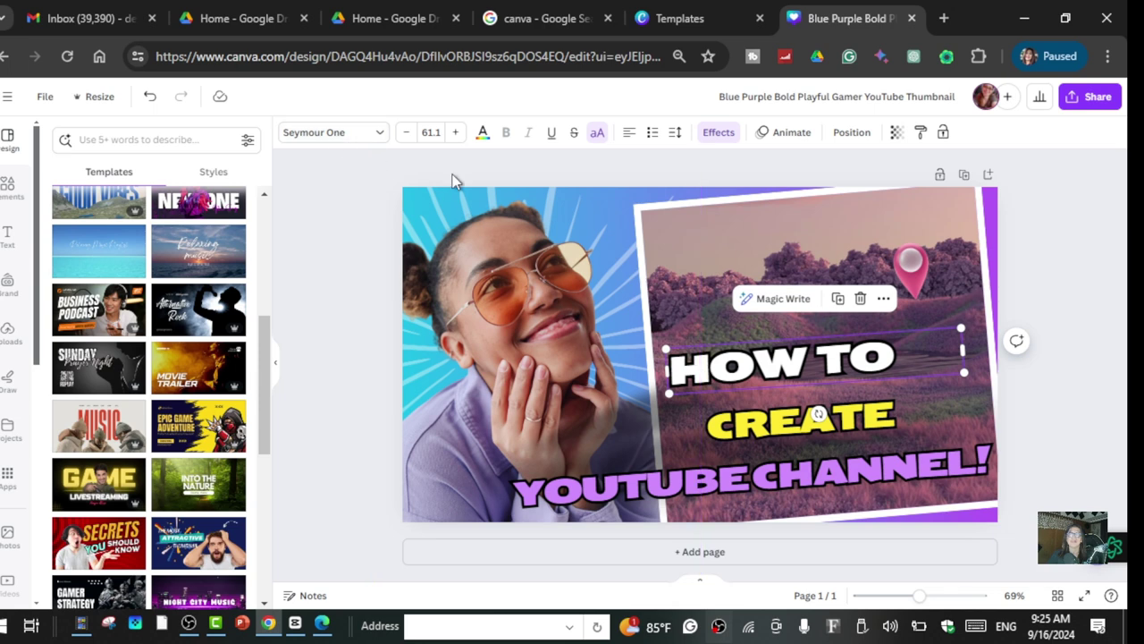
{"action": "left_click", "coordinate": [380, 134]}
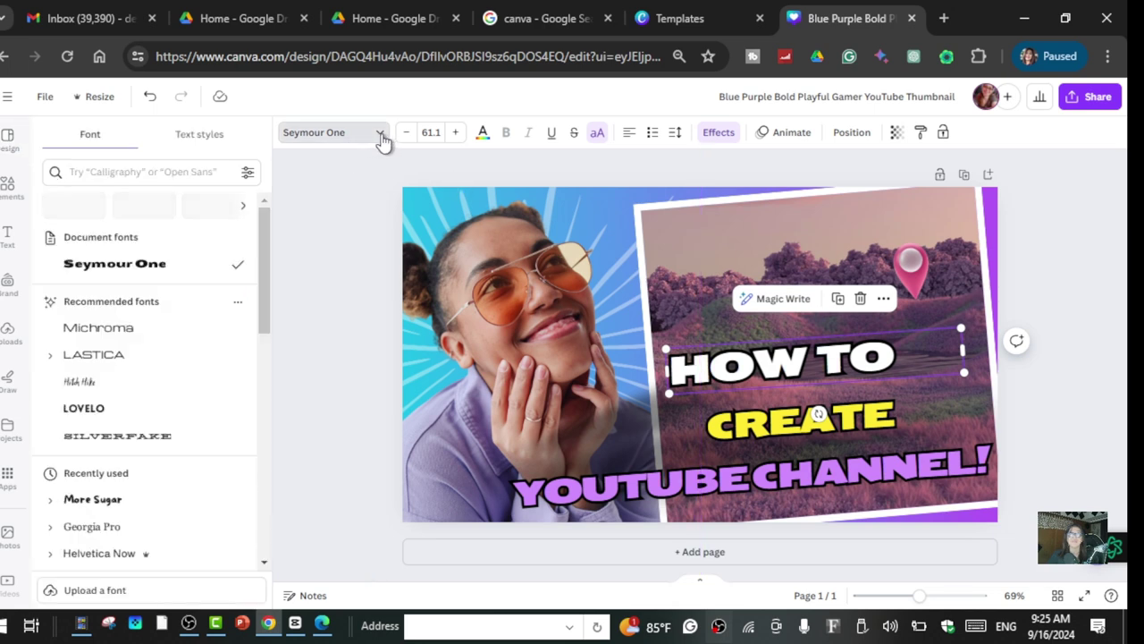
{"action": "left_click", "coordinate": [137, 500]}
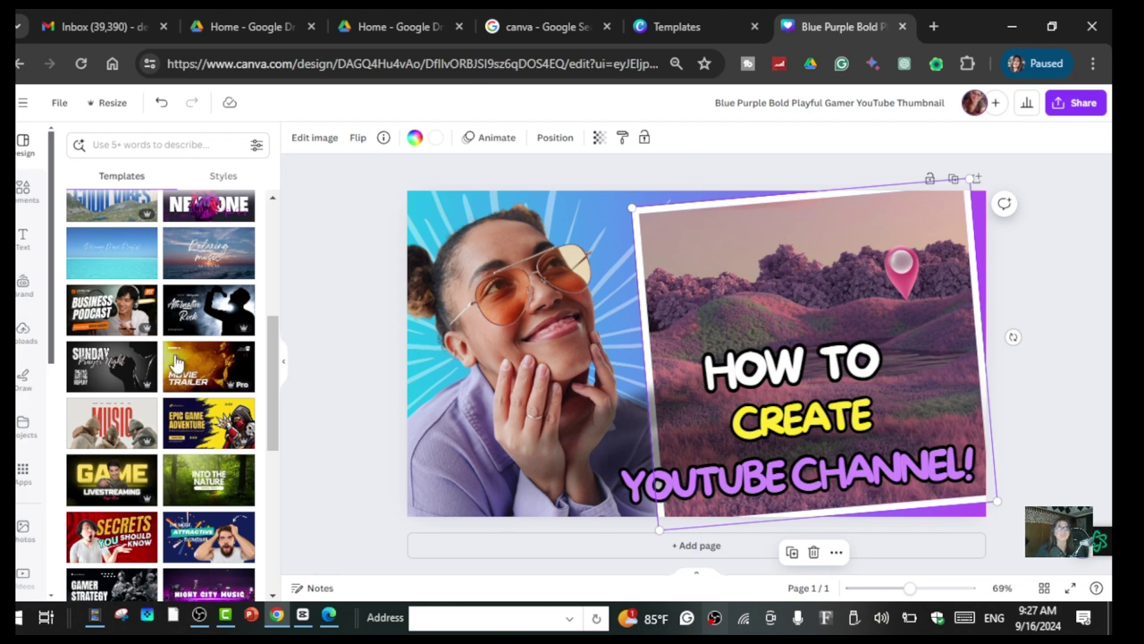
Place the uploaded studio-room photo into the slanted picture frame.
{"action": "left_click", "coordinate": [22, 345]}
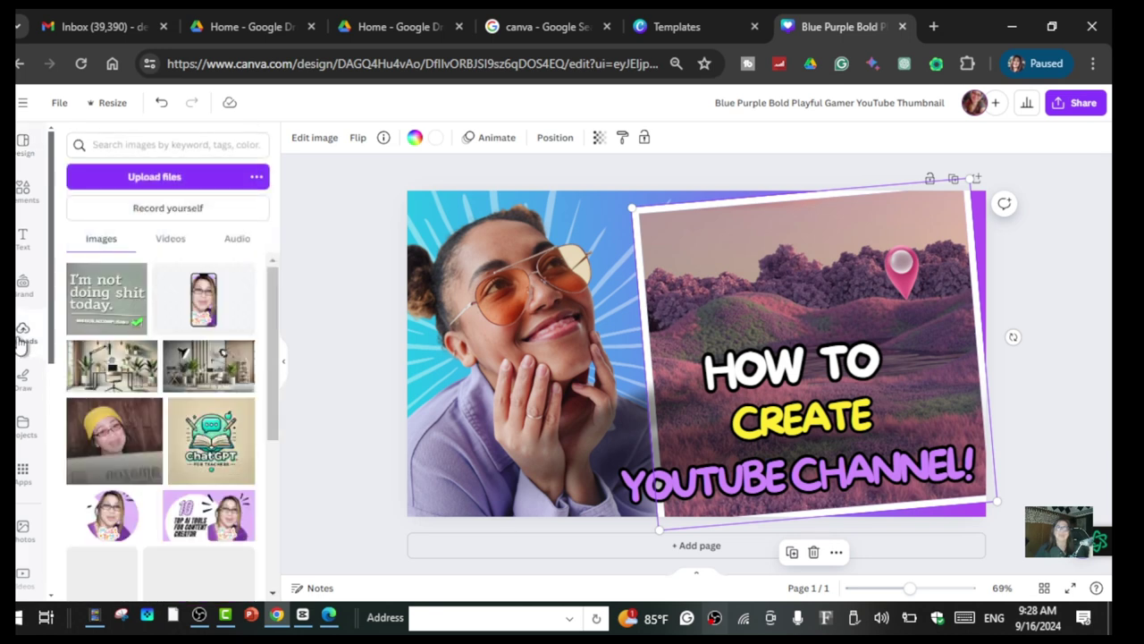
{"action": "scroll", "coordinate": [179, 357], "scroll_direction": "down", "scroll_amount": 3}
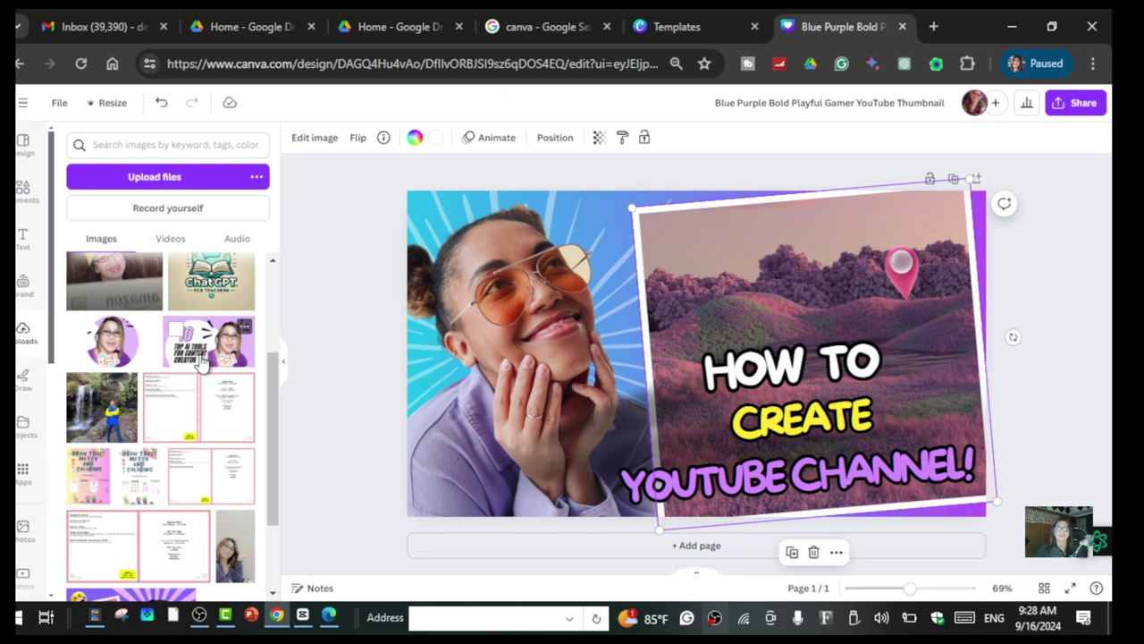
{"action": "scroll", "coordinate": [198, 359], "scroll_direction": "down", "scroll_amount": 2}
{"action": "scroll", "coordinate": [196, 362], "scroll_direction": "up", "scroll_amount": 4}
{"action": "left_click", "coordinate": [191, 369]}
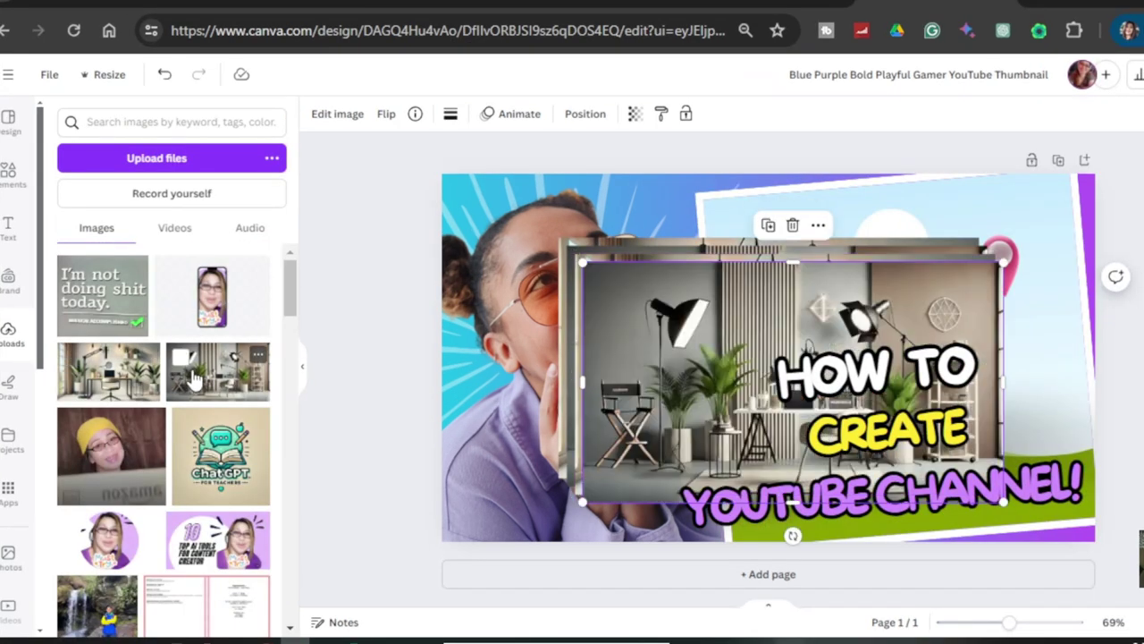
{"action": "left_click_drag", "start_coordinate": [766, 295], "coordinate": [853, 301]}
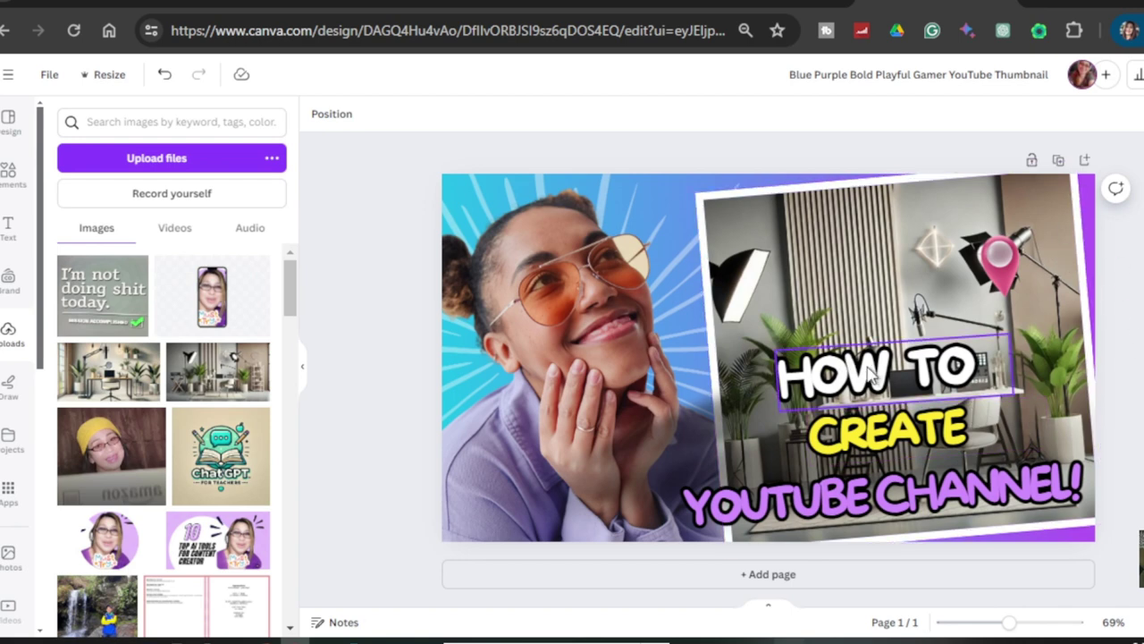
Move the HOW TO, CREATE and YOUTUBE CHANNEL! lines higher and closer together.
{"action": "left_click_drag", "start_coordinate": [874, 377], "coordinate": [869, 288]}
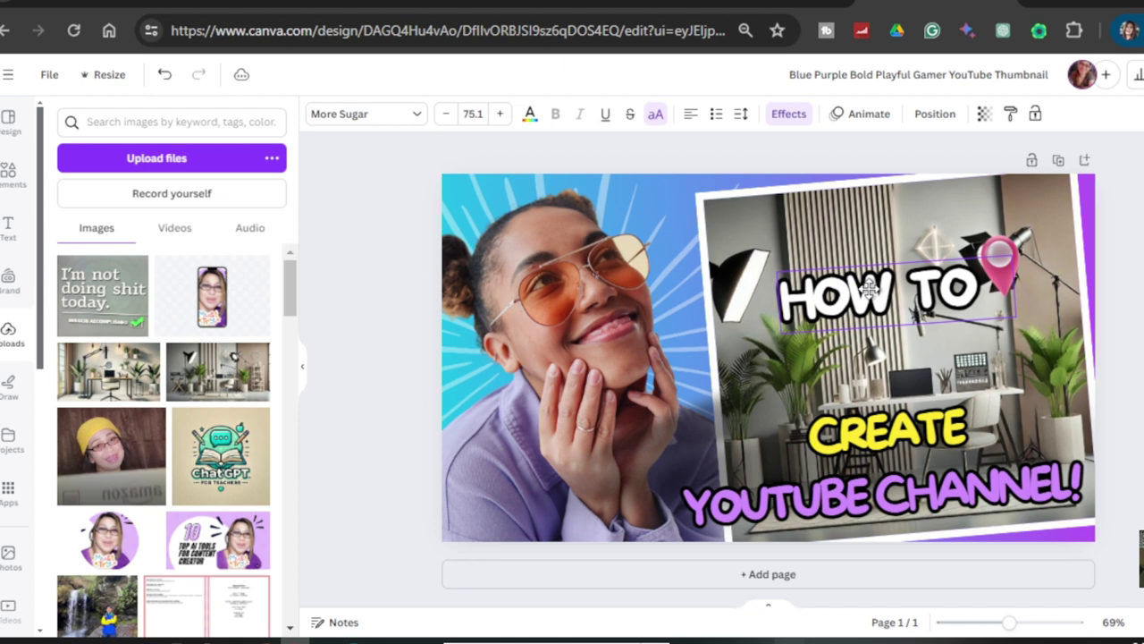
{"action": "left_click", "coordinate": [897, 435]}
{"action": "left_click_drag", "start_coordinate": [897, 435], "coordinate": [891, 351]}
{"action": "left_click_drag", "start_coordinate": [897, 500], "coordinate": [901, 427]}
{"action": "left_click", "coordinate": [581, 339]}
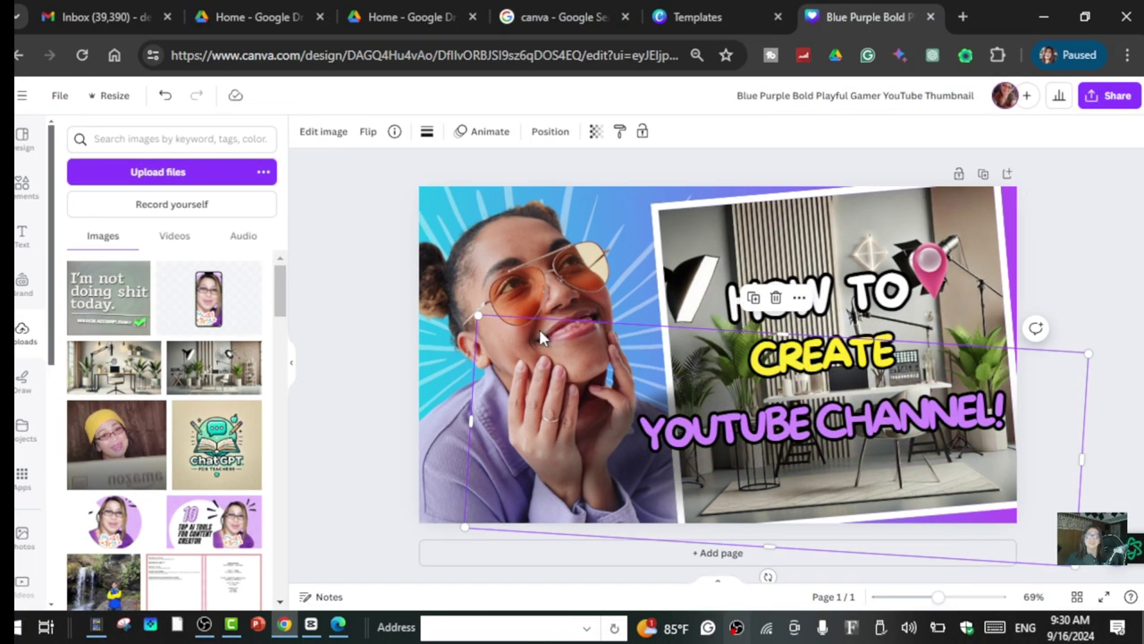
Swap the stock woman photo for the creator's circular profile image, moved toward the left.
{"action": "key", "text": "Delete"}
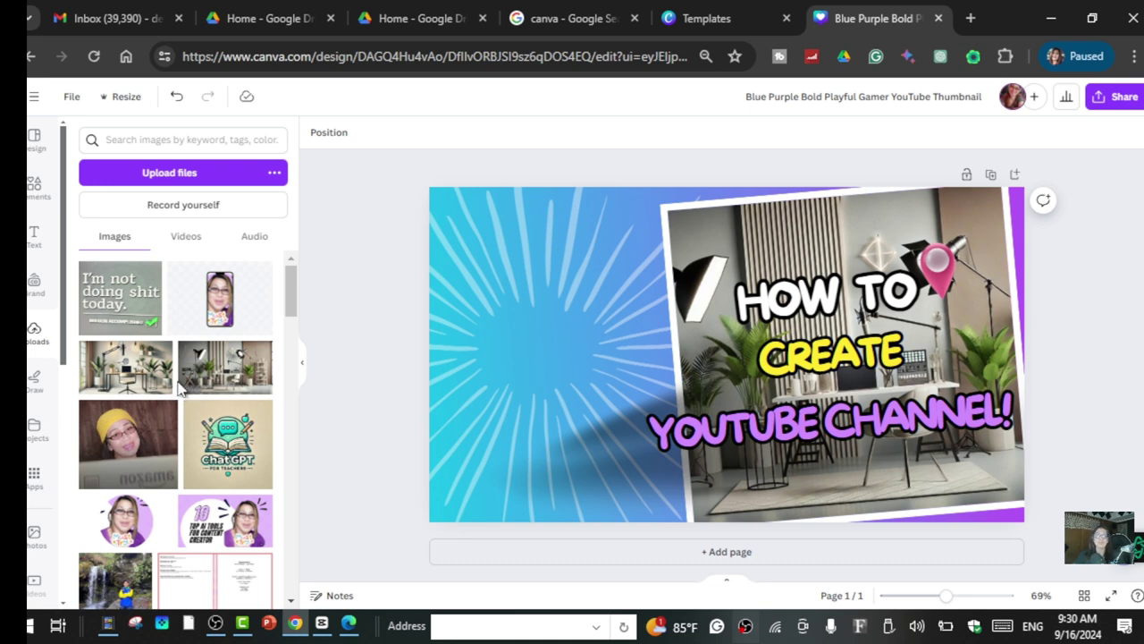
{"action": "left_click", "coordinate": [126, 534]}
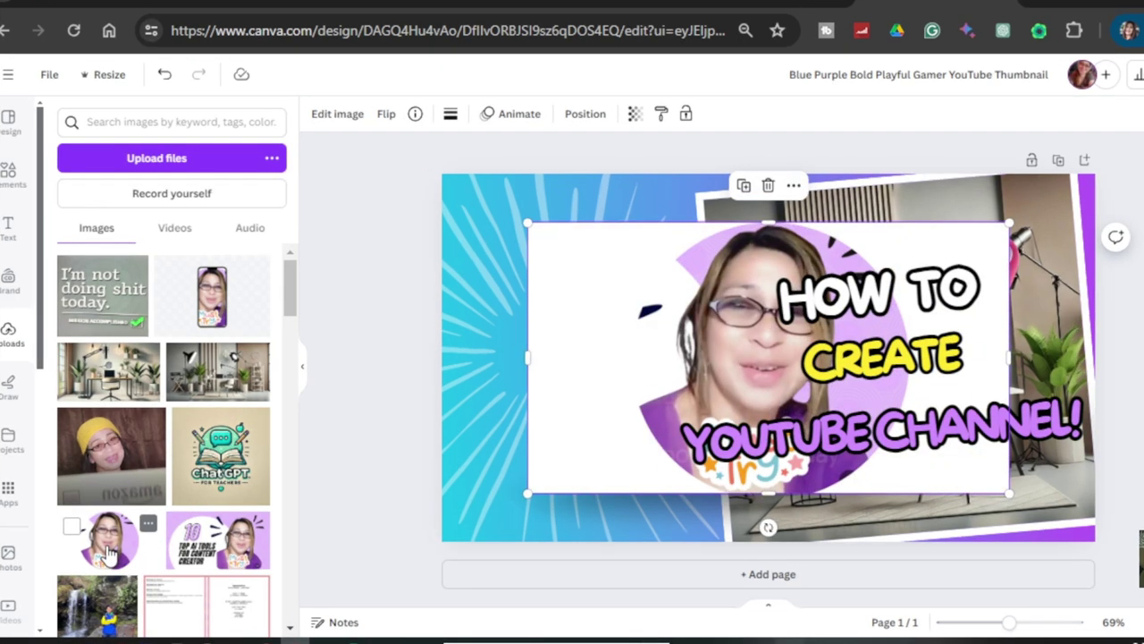
{"action": "left_click_drag", "start_coordinate": [636, 276], "coordinate": [482, 293]}
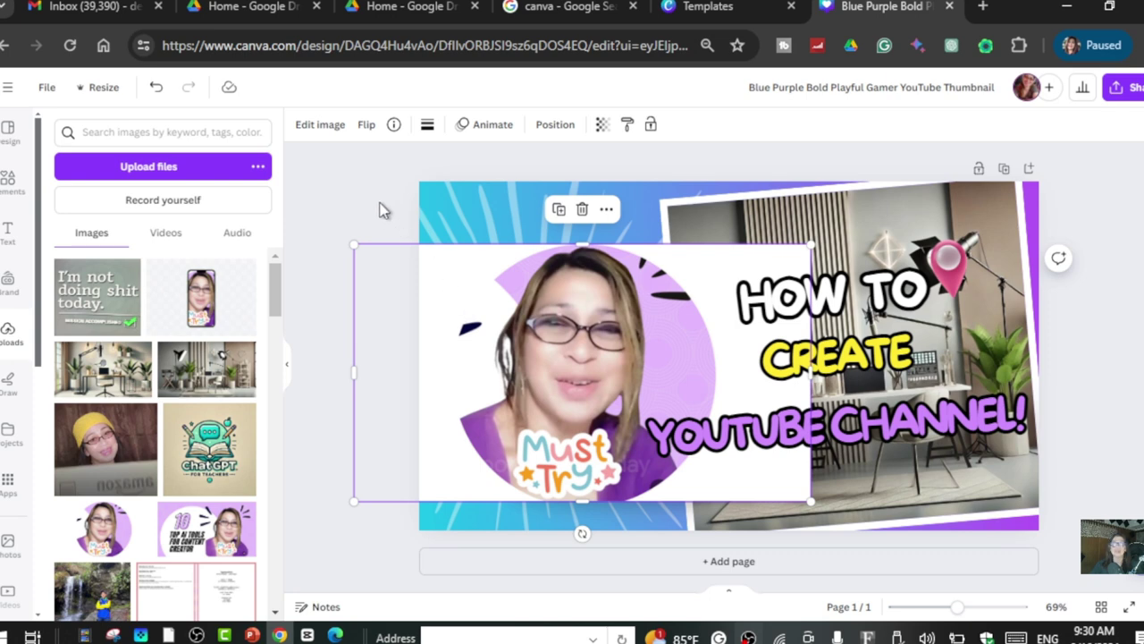
Remove the portrait's white background with BG Remover and nudge the cut-out left and up.
{"action": "left_click", "coordinate": [324, 126]}
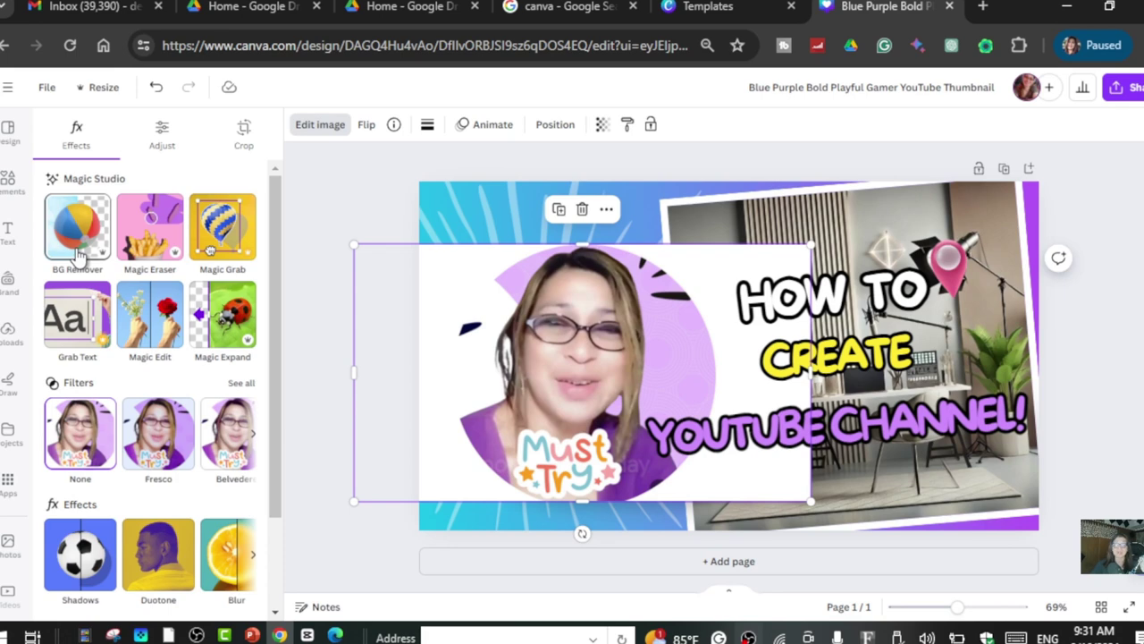
{"action": "left_click", "coordinate": [78, 255]}
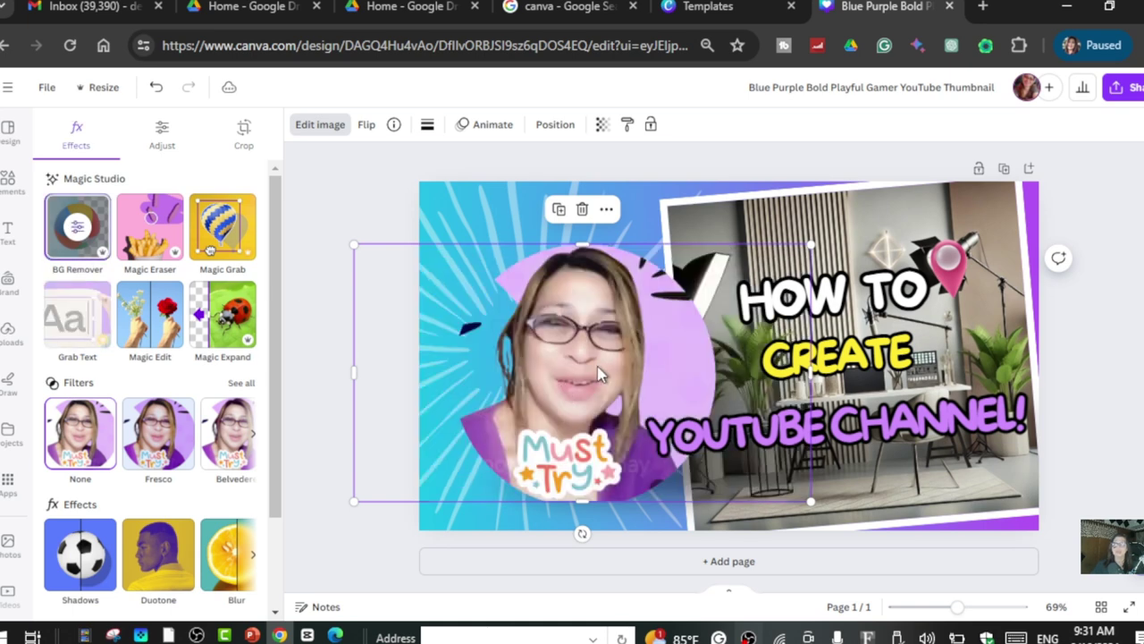
{"action": "left_click_drag", "start_coordinate": [599, 374], "coordinate": [563, 356]}
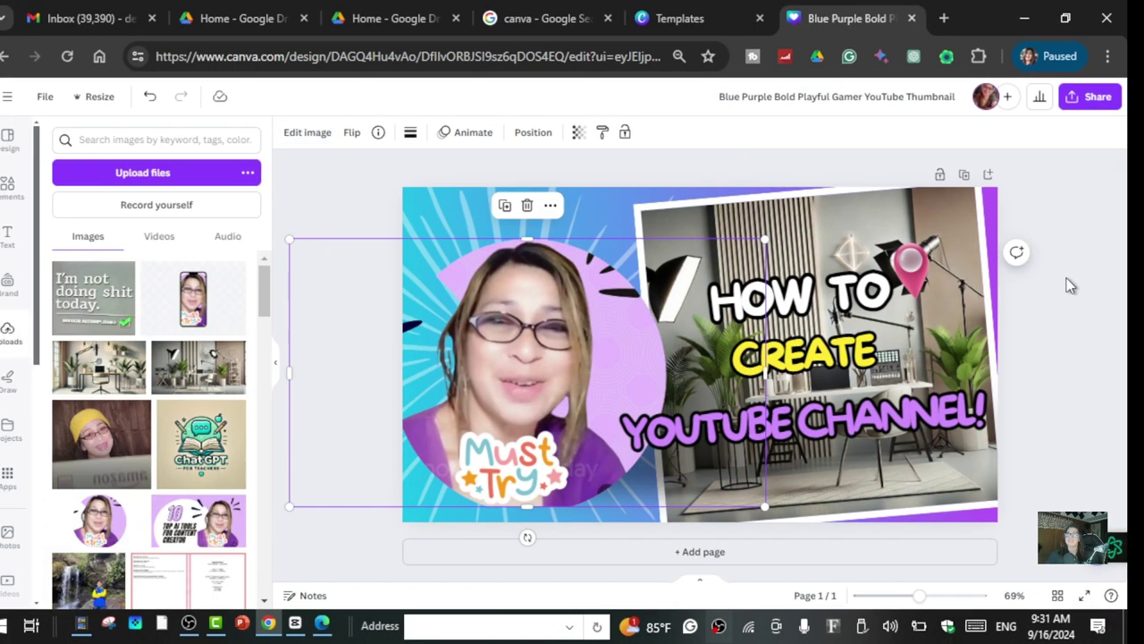
{"action": "left_click", "coordinate": [1055, 371]}
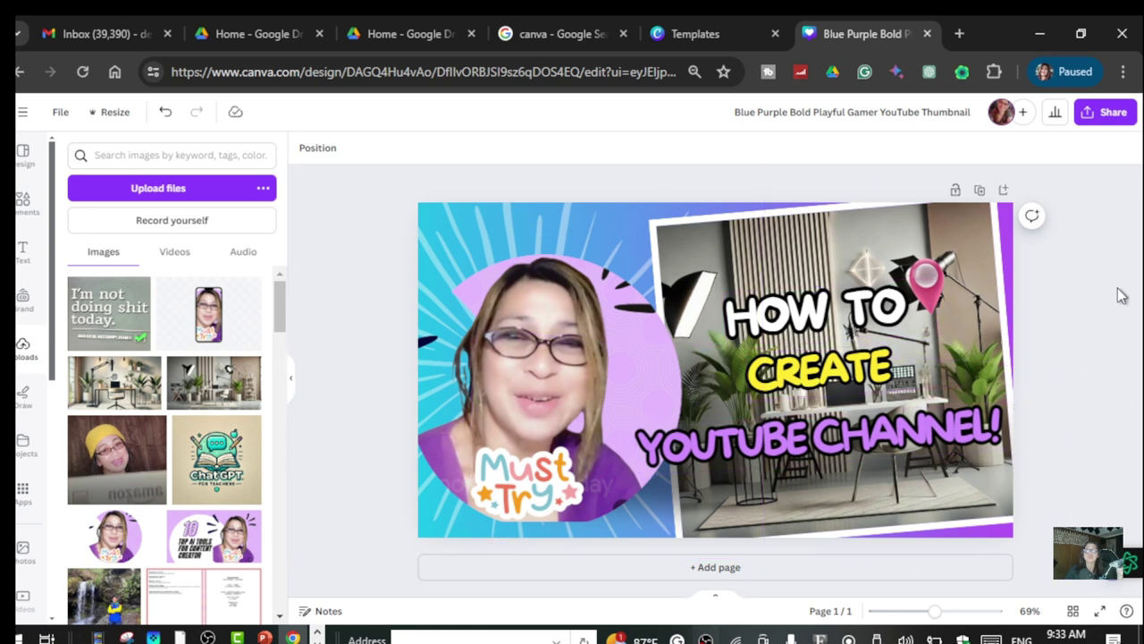
Download the thumbnail as 'Blue Purple Bold Playful Gamer YouTube Thumbnail.png' to the Desktop.
{"action": "left_click", "coordinate": [1121, 116]}
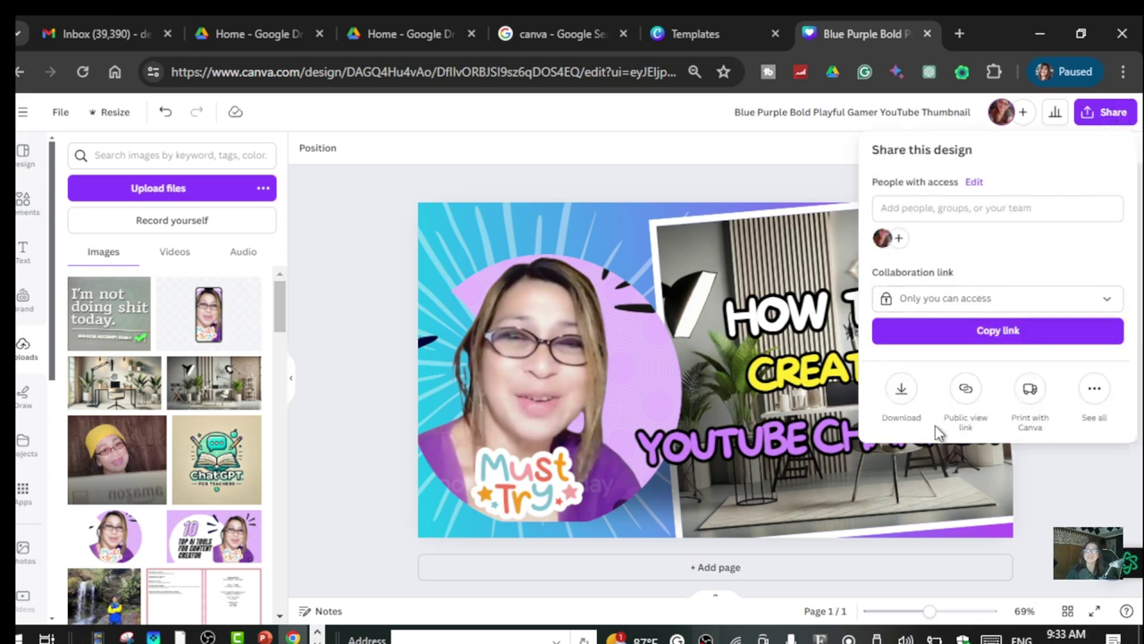
{"action": "left_click", "coordinate": [907, 397]}
{"action": "left_click", "coordinate": [902, 395]}
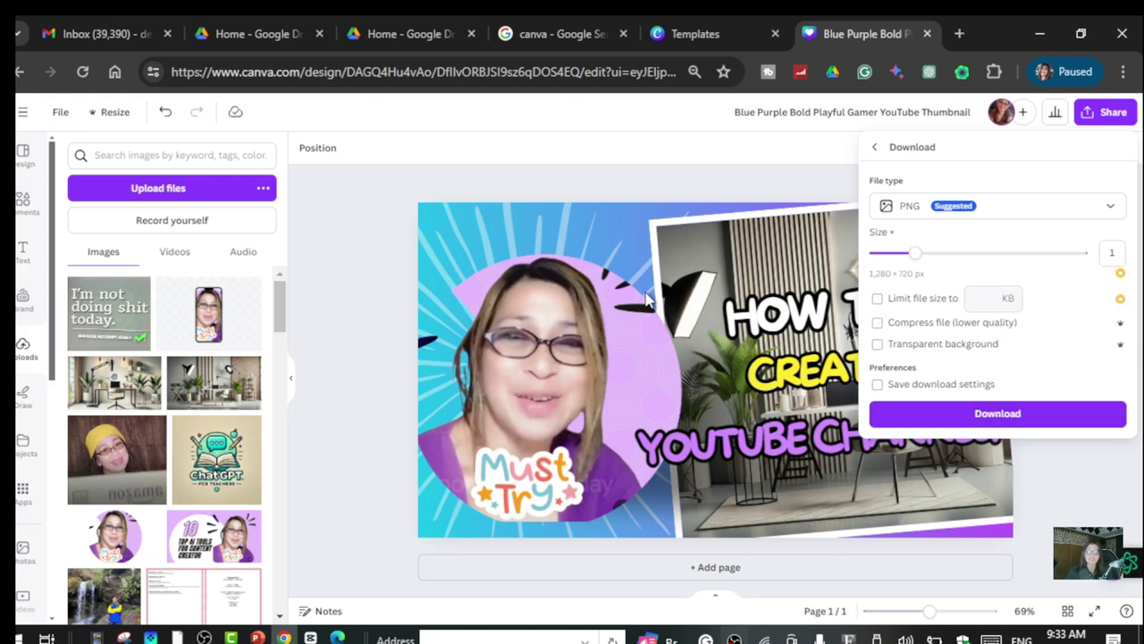
{"action": "left_click", "coordinate": [980, 423]}
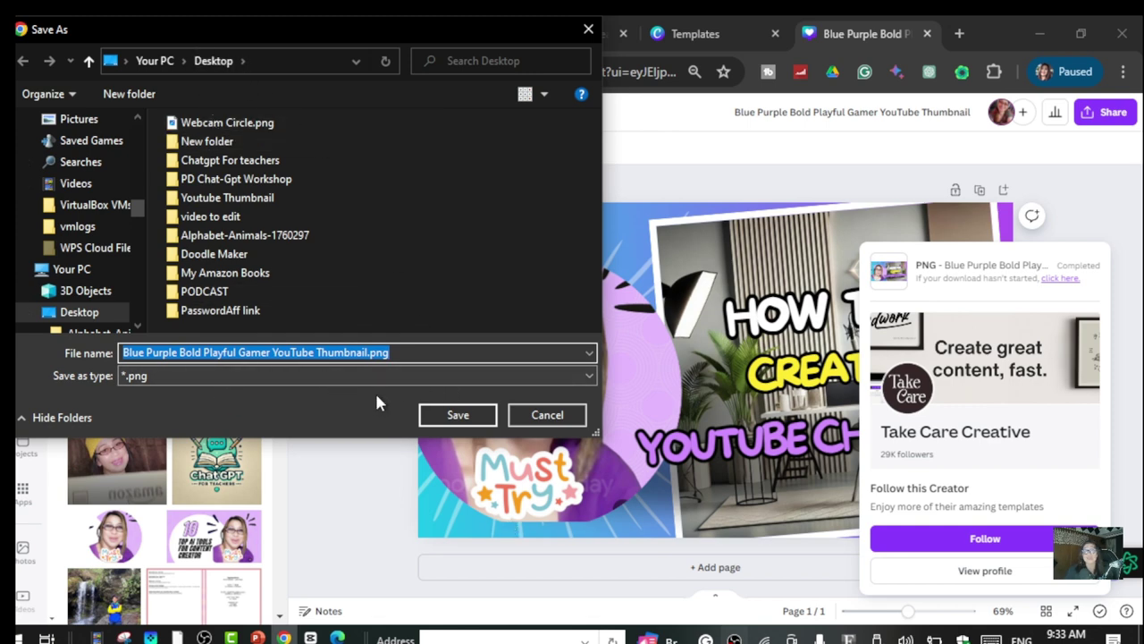
{"action": "left_click", "coordinate": [456, 415]}
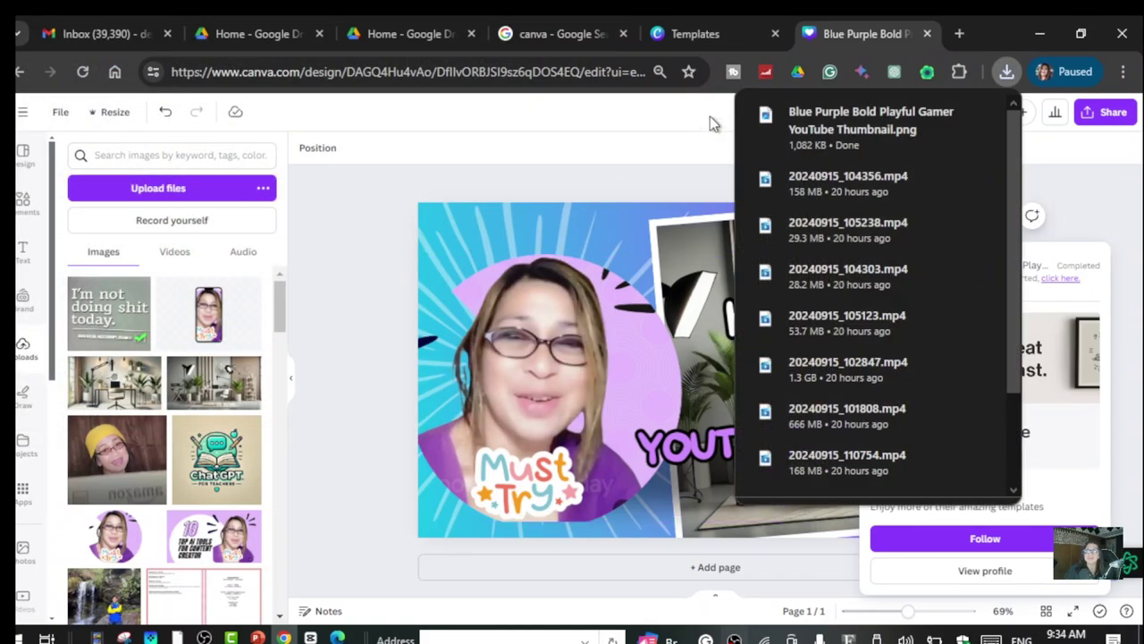
Dismiss the downloads list and collapse the Uploads panel to show the full thumbnail.
{"action": "left_click", "coordinate": [291, 379]}
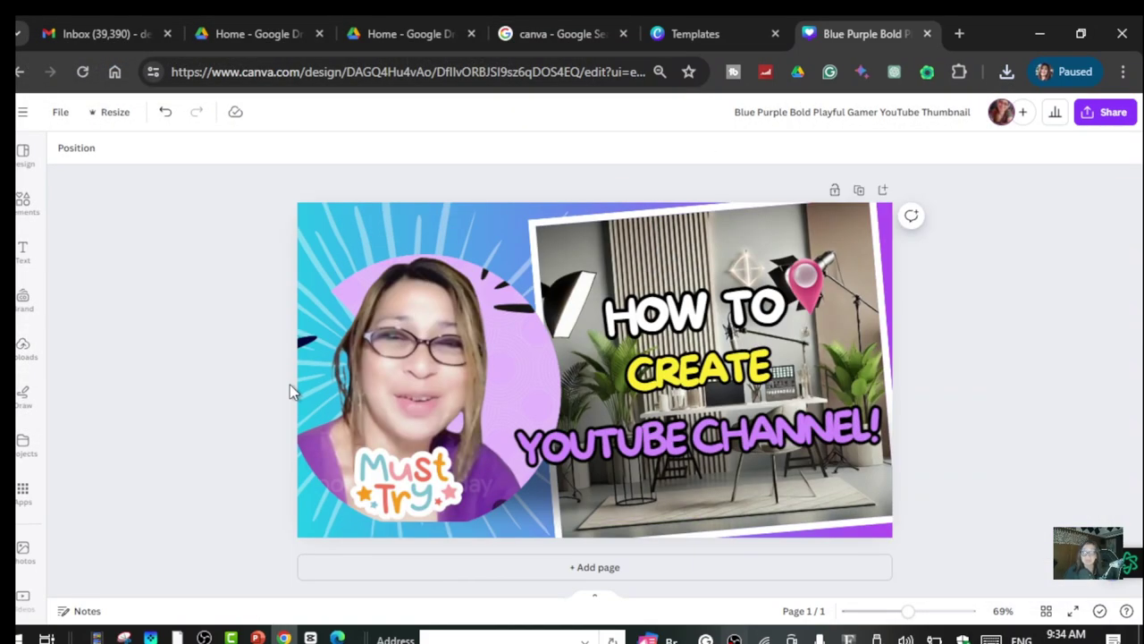